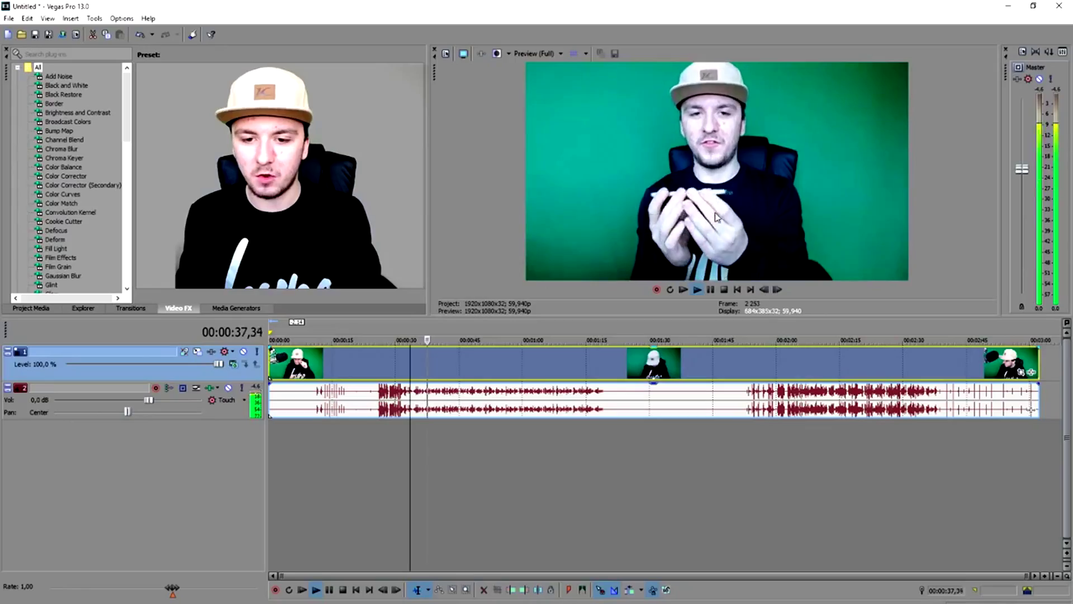
- Move the playback position to about 00:00:37 in the imported camera clip
click(429, 359)
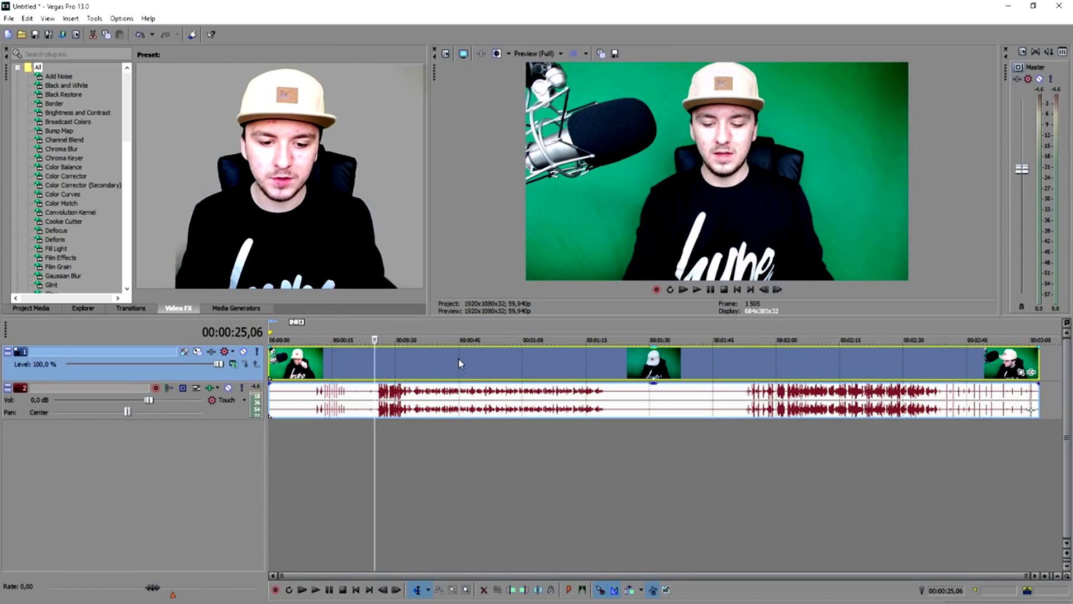
- Move the playback position to 00:00:44,56 on the timeline
click(459, 362)
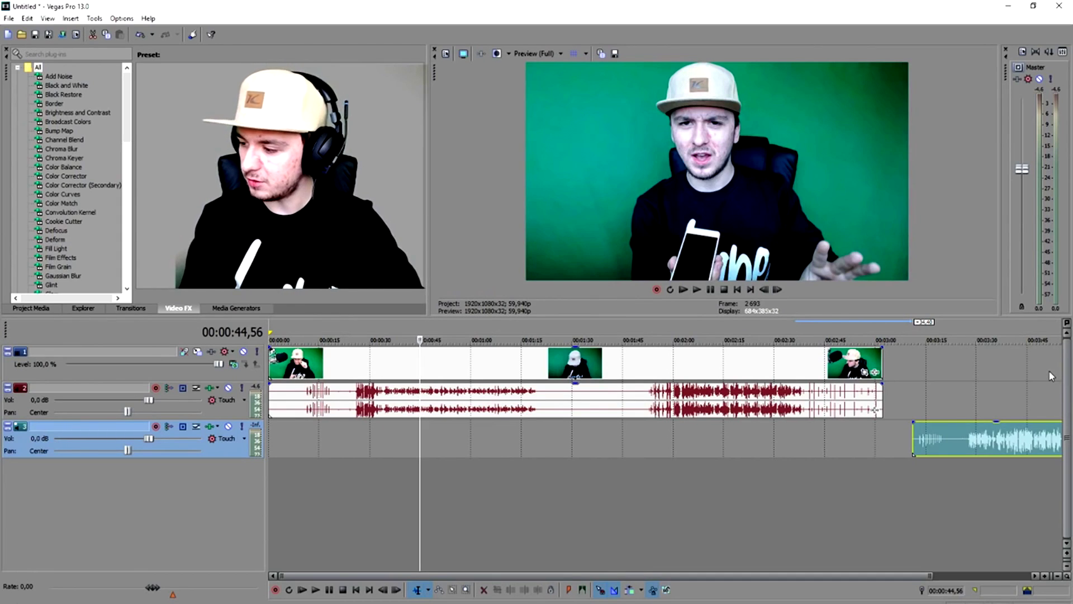
- Play the microphone clip from its start to find where the speech begins
key(space)
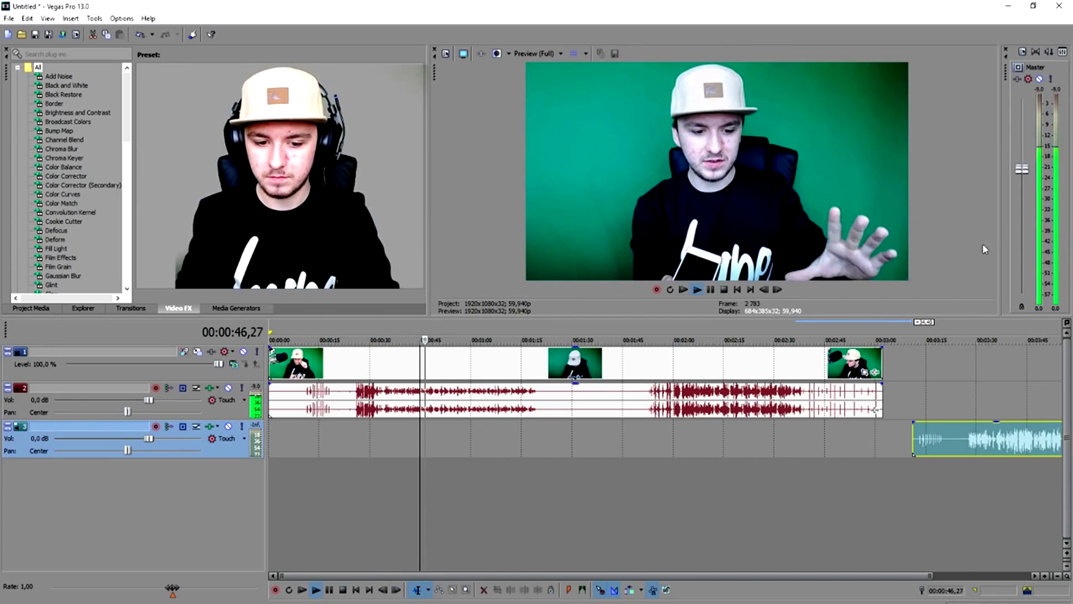
scroll(793, 452, down, 1)
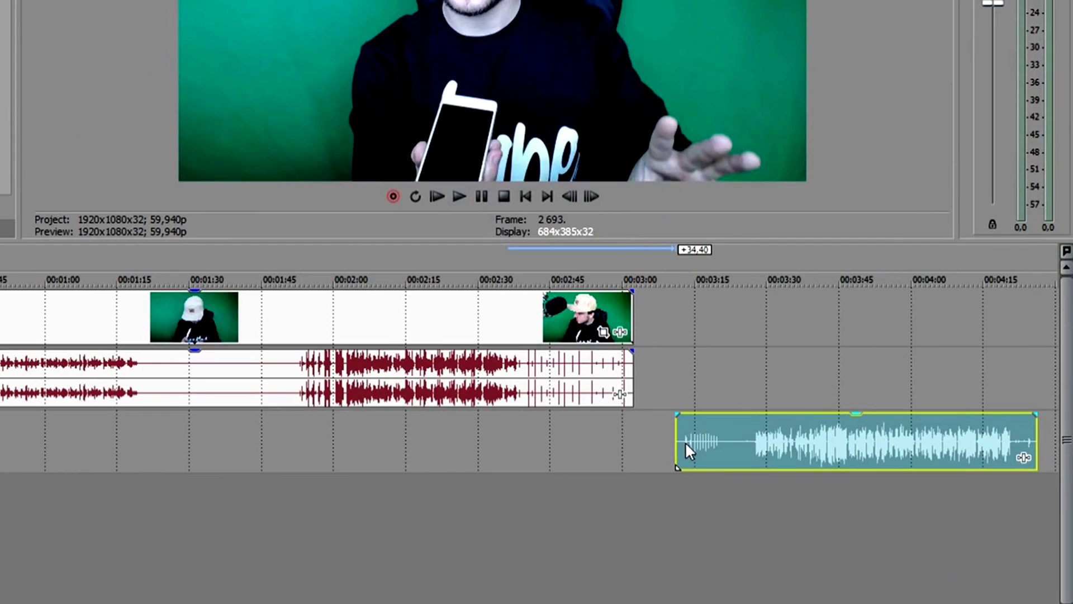
click(832, 439)
scroll(850, 440, up, 4)
scroll(836, 443, down, 3)
click(656, 450)
scroll(686, 441, up, 5)
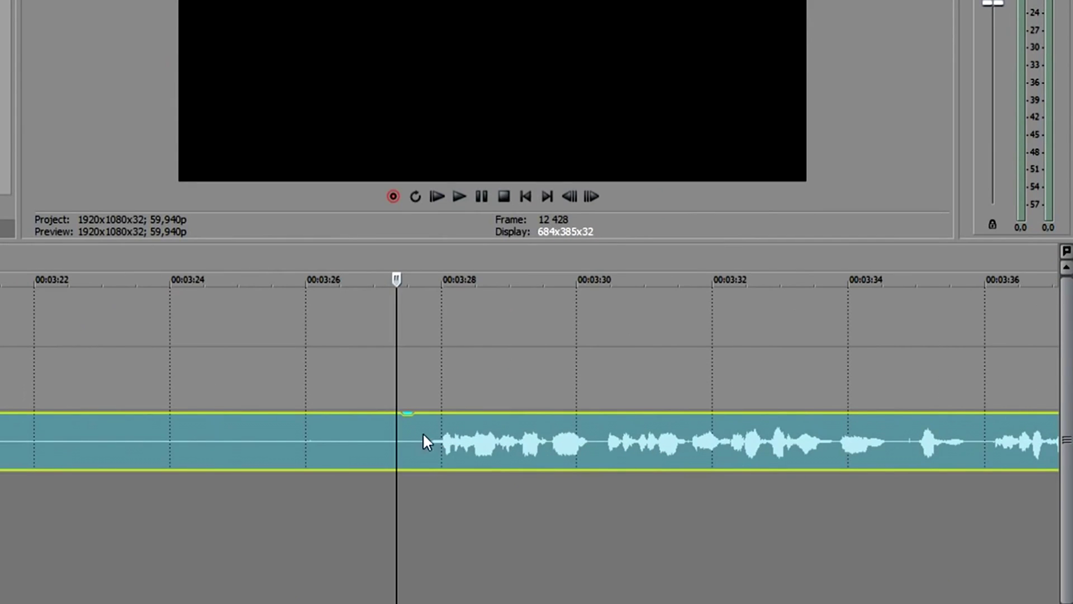
scroll(428, 434, down, 4)
scroll(467, 450, up, 4)
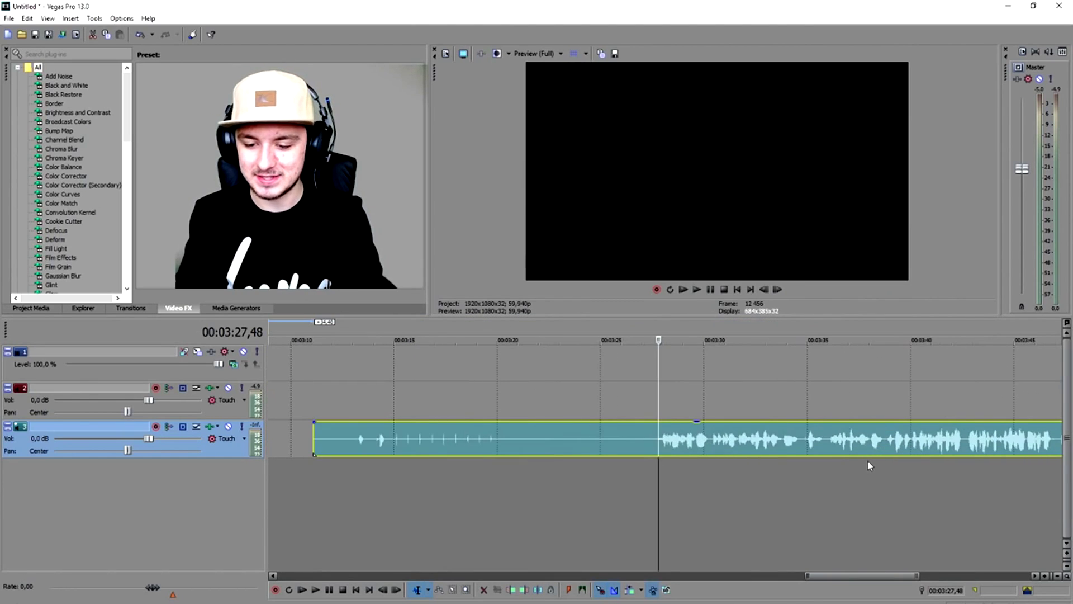
key(space)
scroll(869, 465, up, 1)
scroll(869, 465, down, 2)
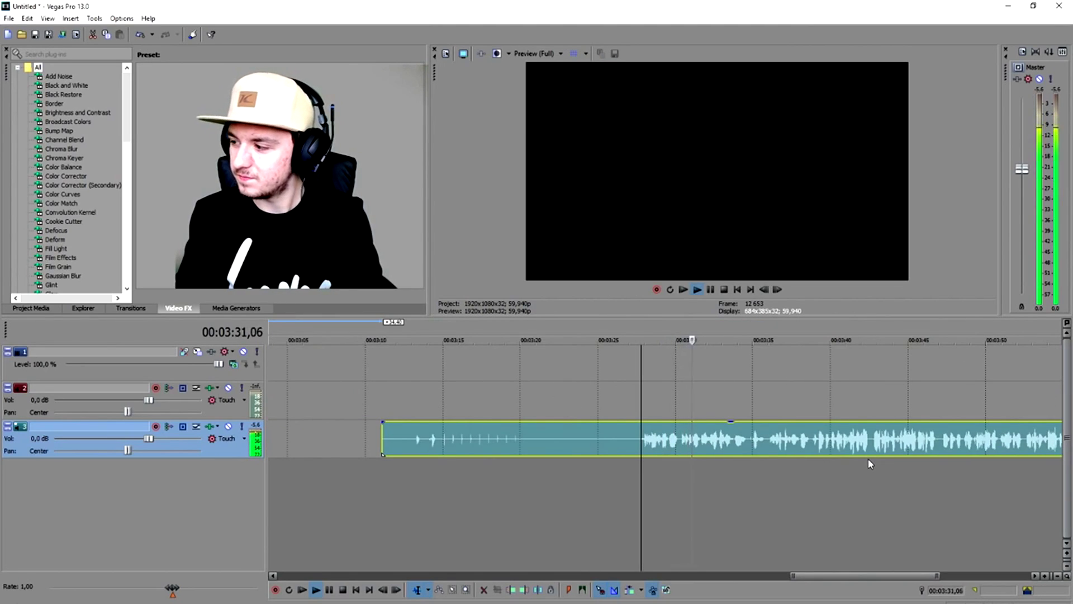
key(space)
scroll(726, 452, down, 3)
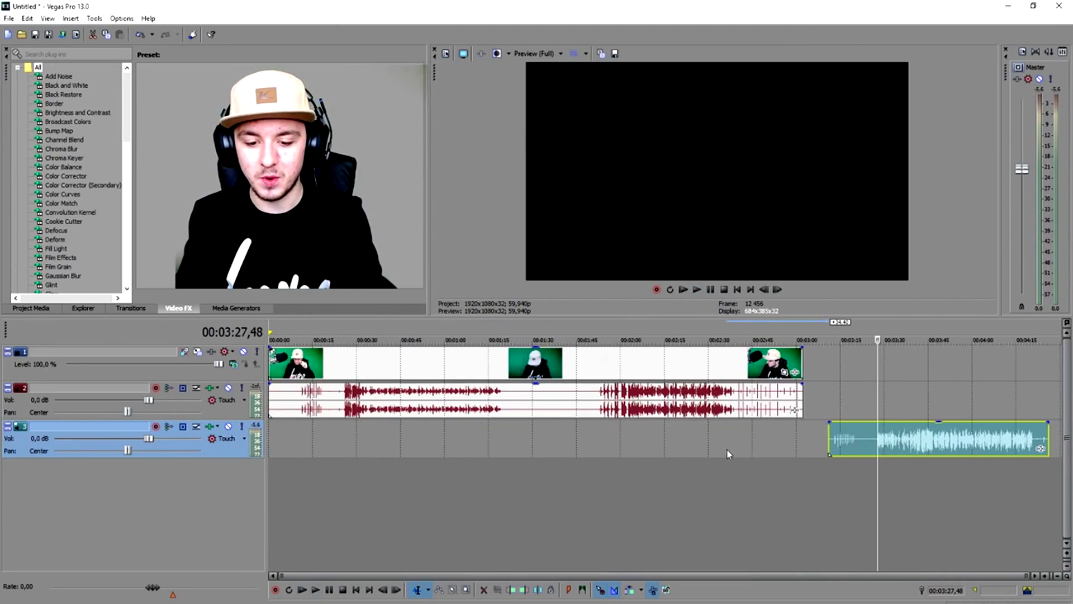
scroll(802, 453, up, 3)
- Split the mic clip at the first speech, delete the silent opening, and move it under the camera clip
key(s)
click(595, 428)
scroll(595, 428, down, 3)
key(Delete)
drag(906, 441, 404, 444)
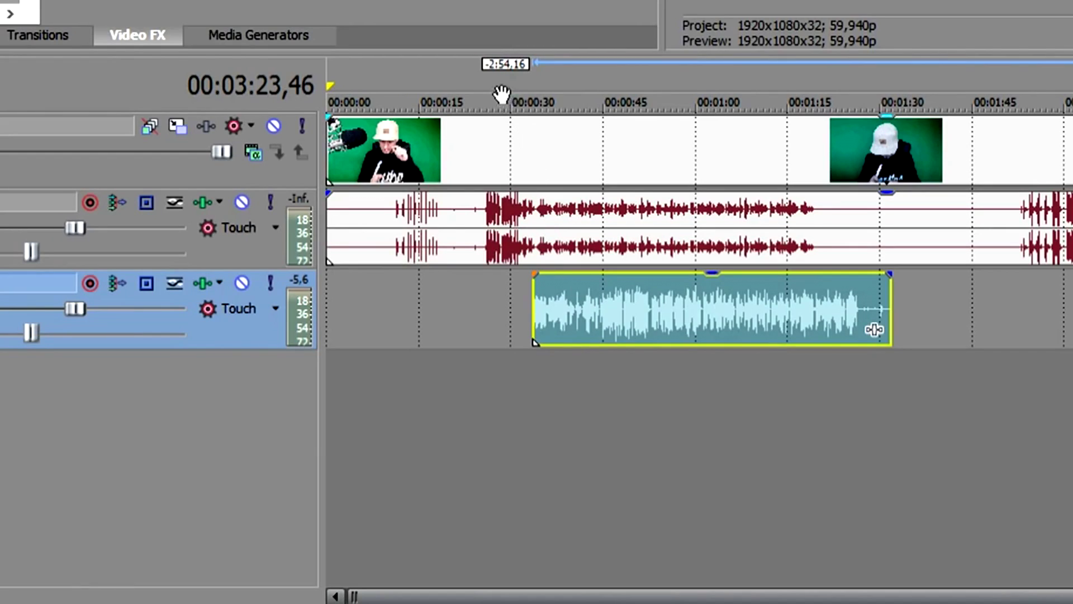
- Slide the microphone clip earlier toward the camera speech around 00:00:26
click(361, 337)
scroll(729, 398, up, 4)
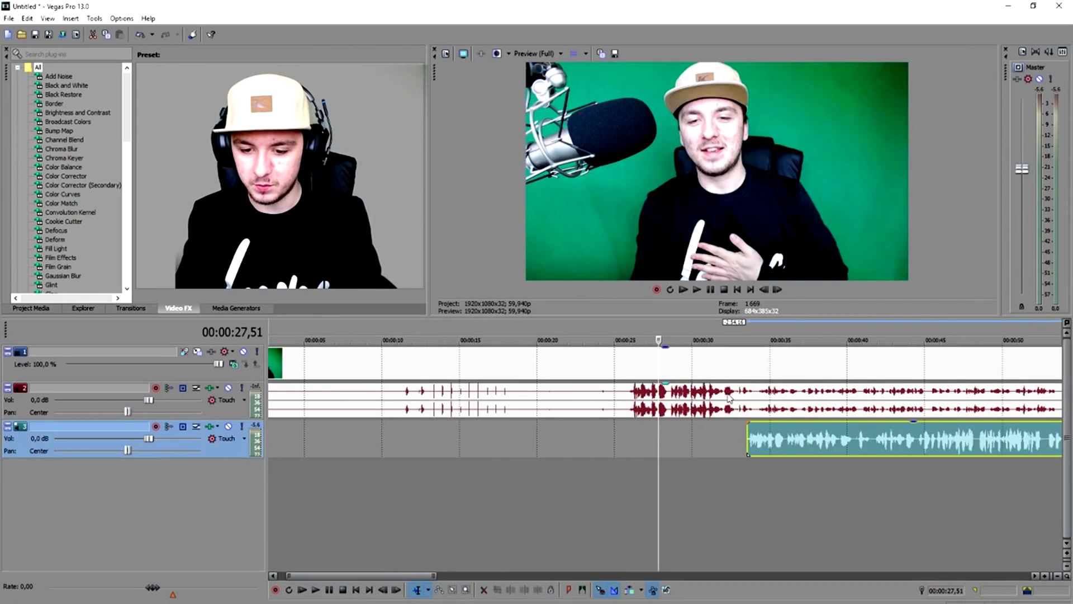
click(643, 367)
scroll(643, 368, up, 3)
drag(977, 447, 765, 450)
scroll(627, 445, up, 2)
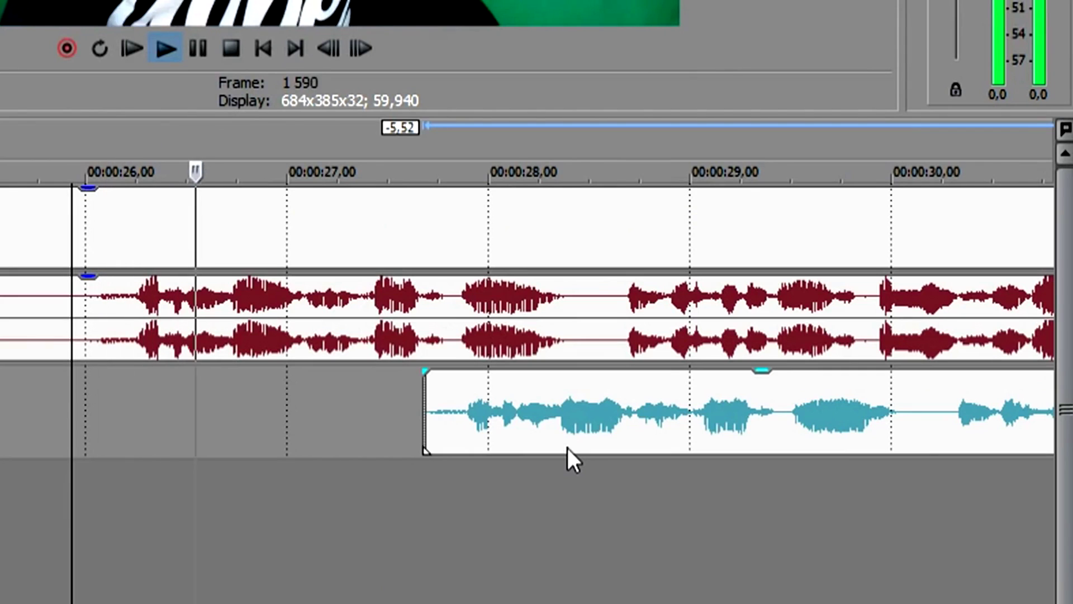
drag(862, 456, 823, 454)
drag(464, 437, 226, 422)
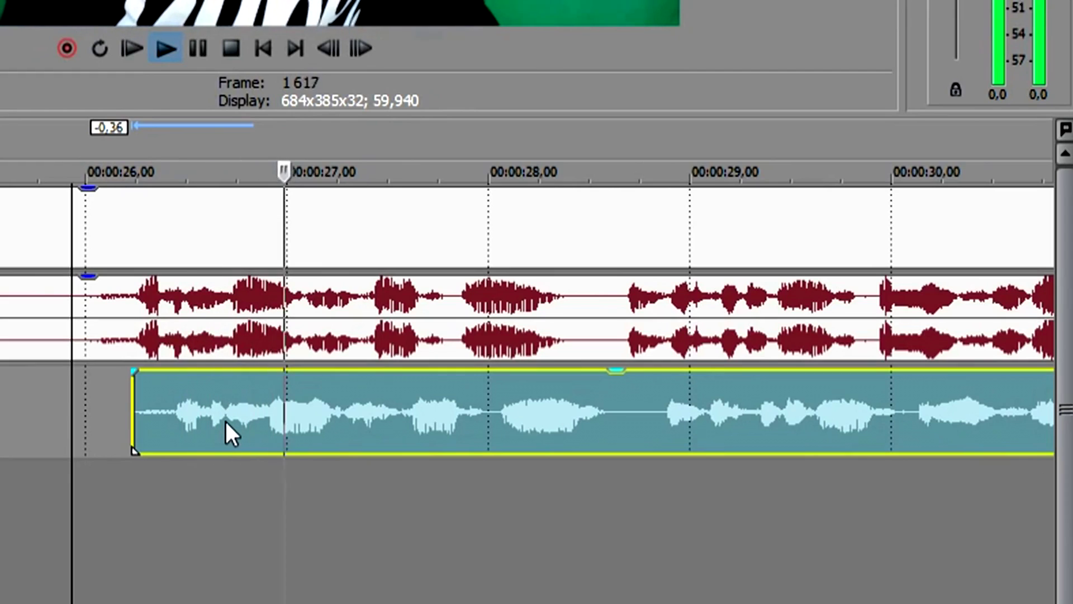
- Shift the mic clip a little further left and replay to compare both waveforms
key(space)
drag(226, 420, 182, 416)
key(space)
click(58, 408)
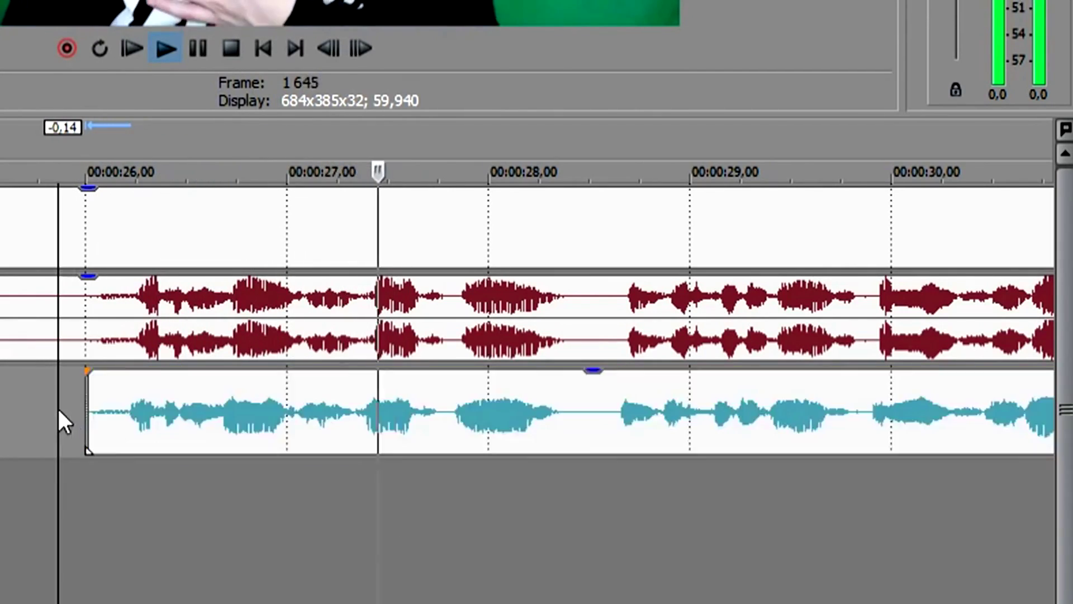
key(space)
scroll(324, 424, up, 5)
click(312, 421)
key(space)
scroll(302, 420, down, 7)
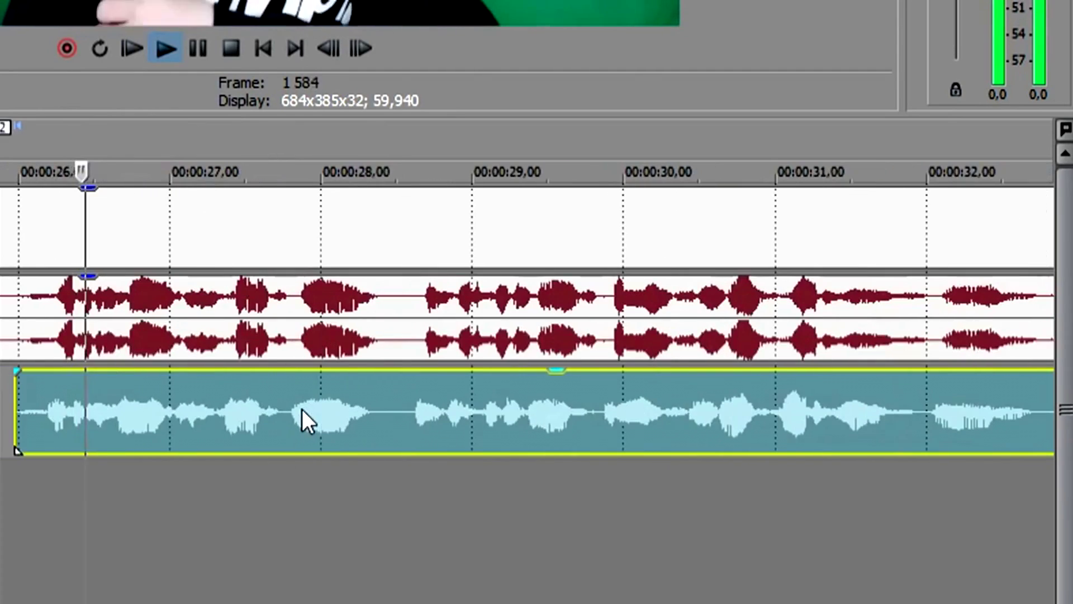
scroll(184, 427, up, 6)
key(space)
- Nudge the mic clip slightly later until its peaks match the camera audio
key(KP_6)
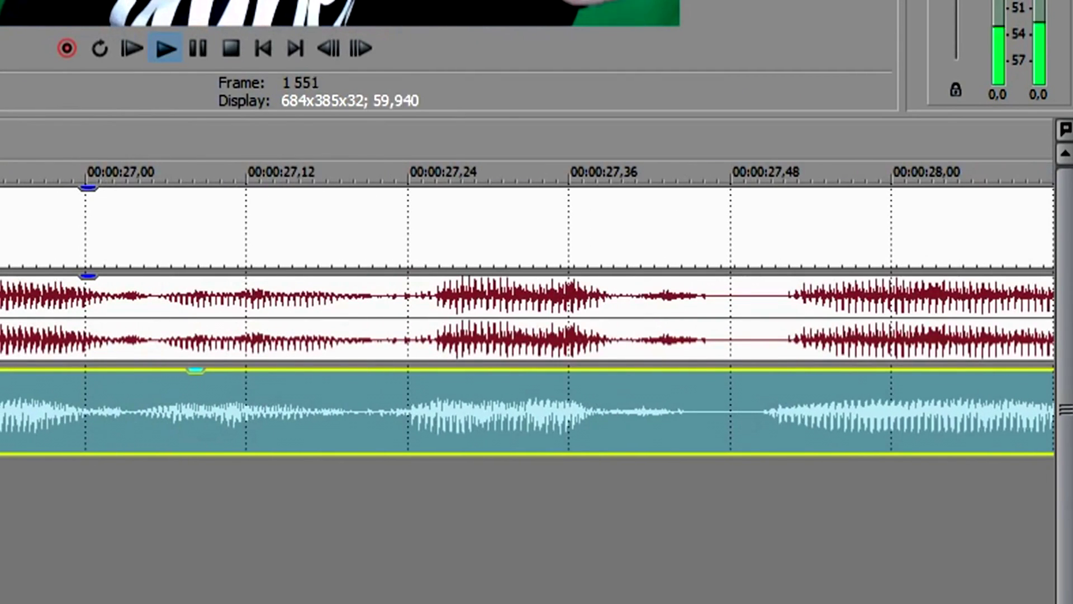
scroll(85, 415, down, 5)
key(space)
drag(114, 416, 122, 413)
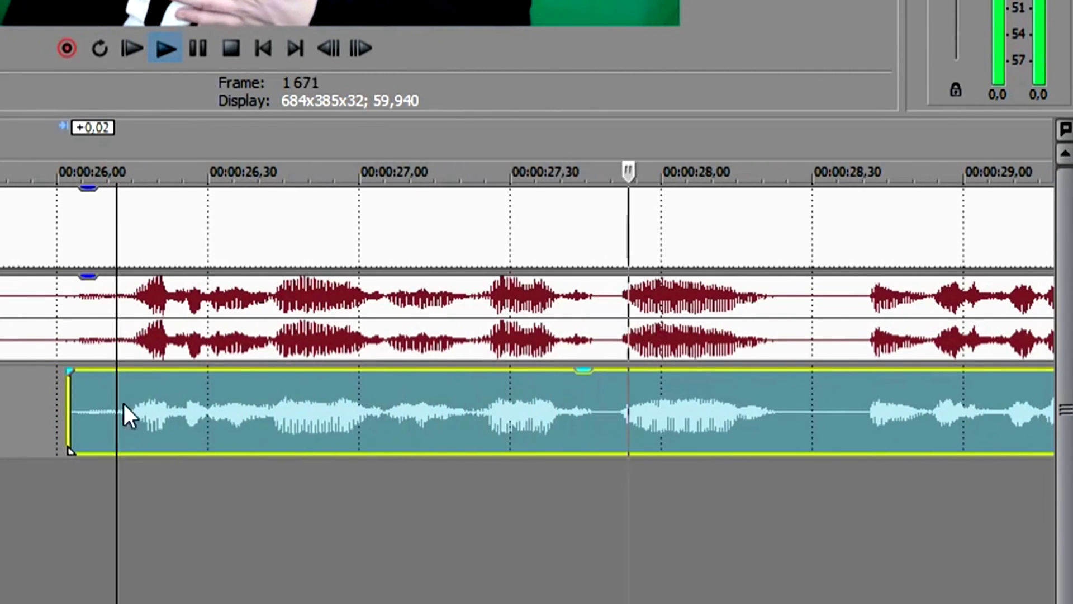
scroll(253, 431, up, 5)
scroll(253, 432, down, 7)
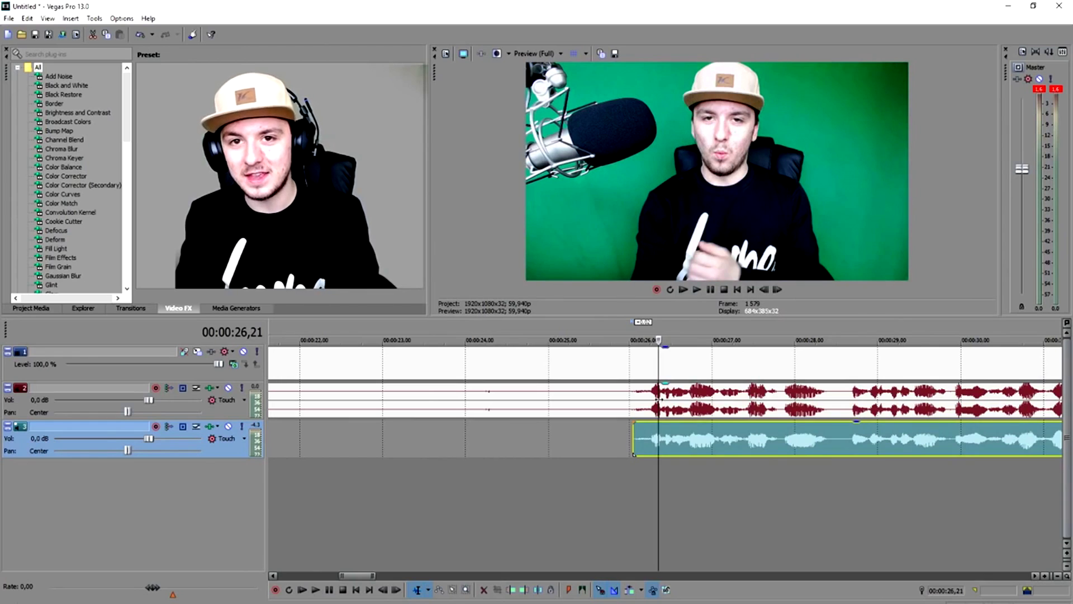
- Delete the camera audio event on track 2
scroll(661, 402, down, 3)
click(647, 409)
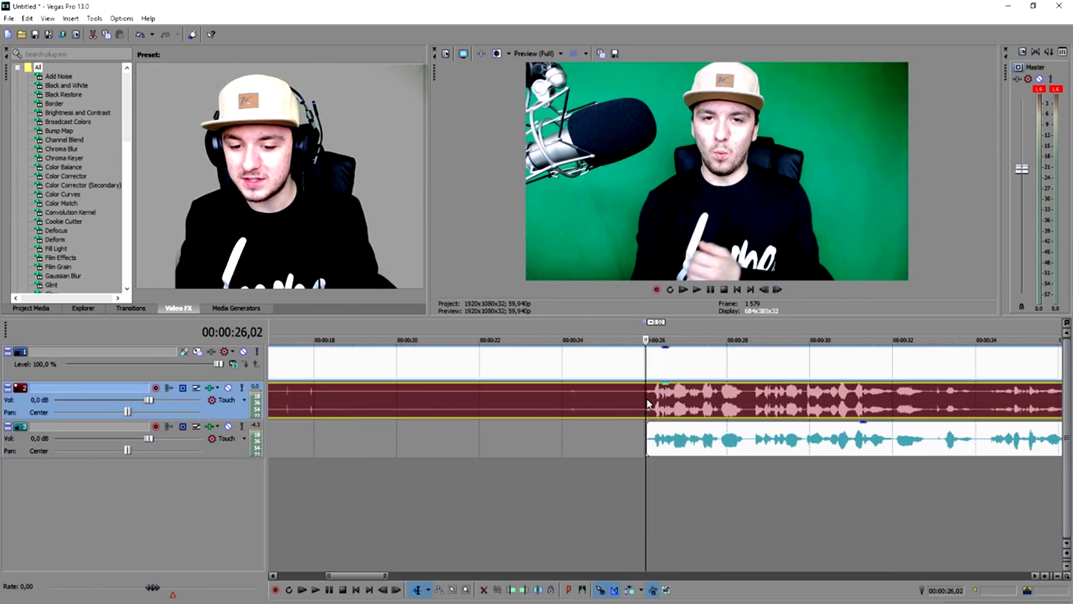
scroll(667, 425, up, 3)
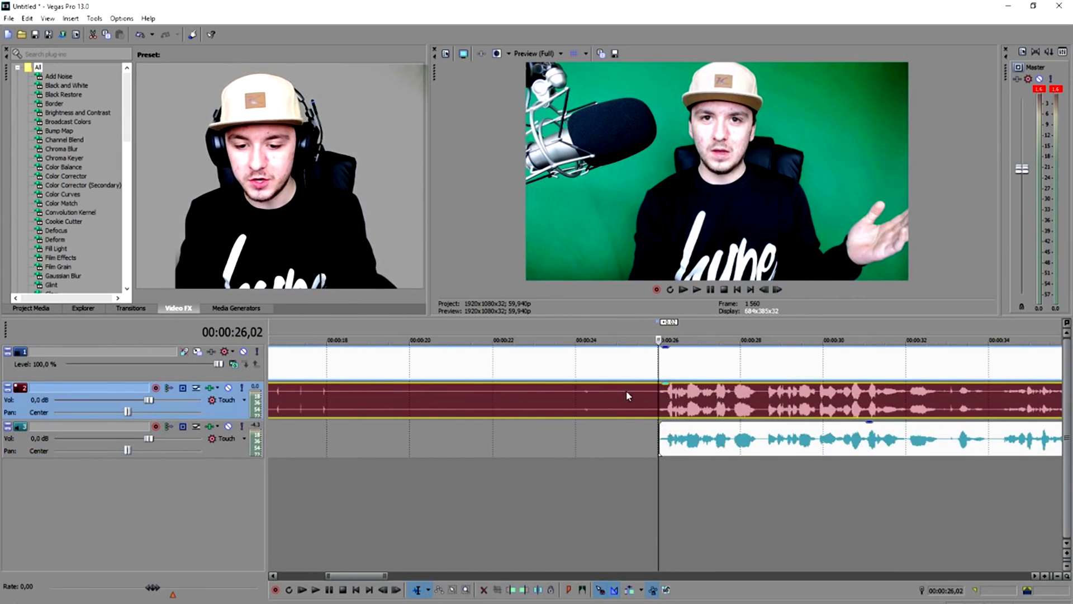
scroll(625, 398, down, 10)
click(506, 396)
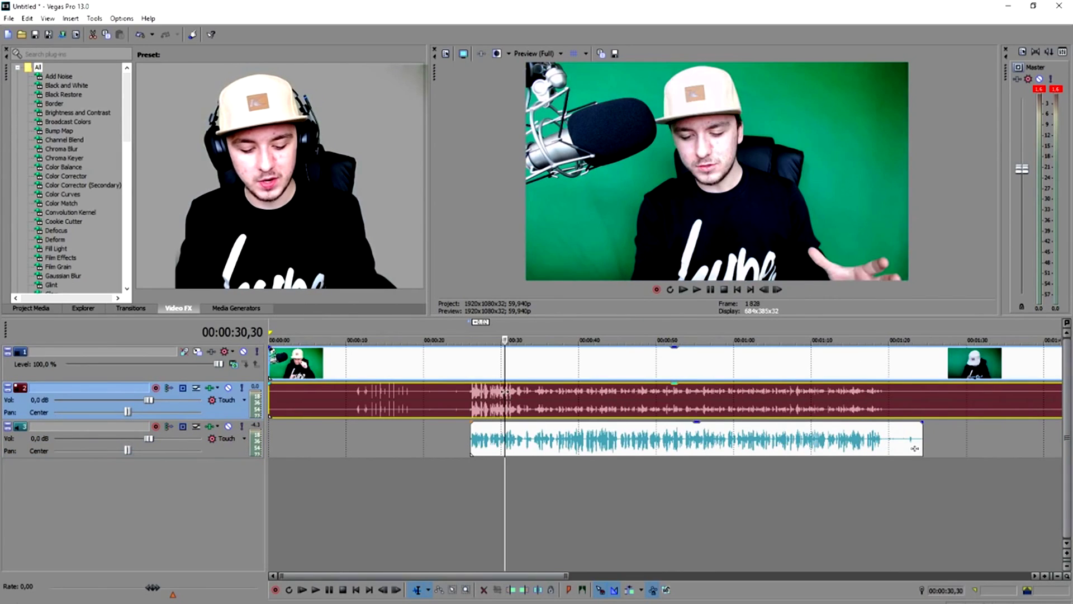
scroll(532, 371, up, 5)
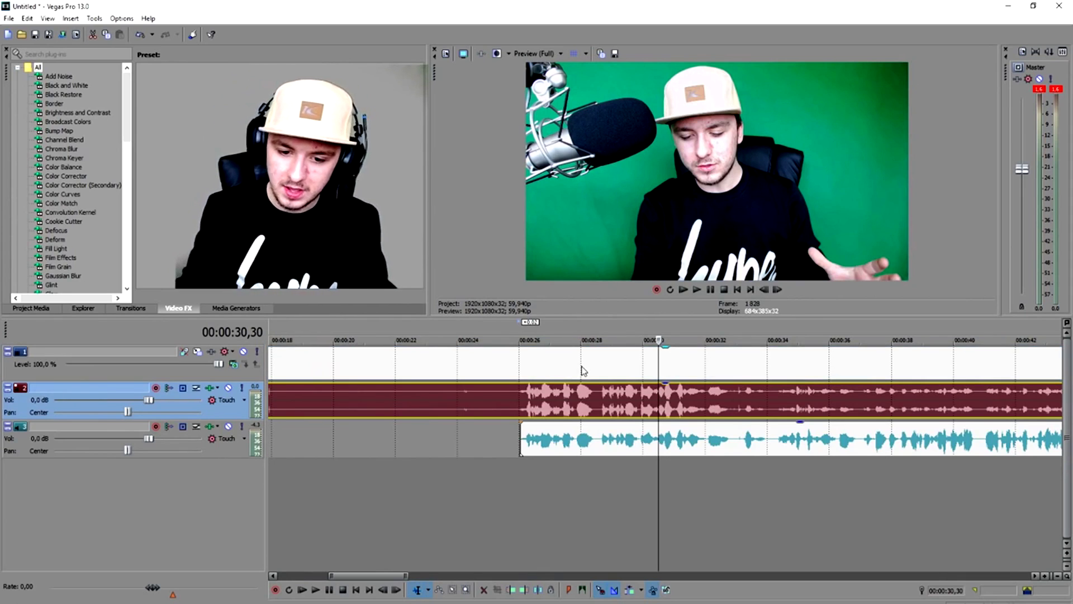
scroll(582, 370, down, 5)
key(Delete)
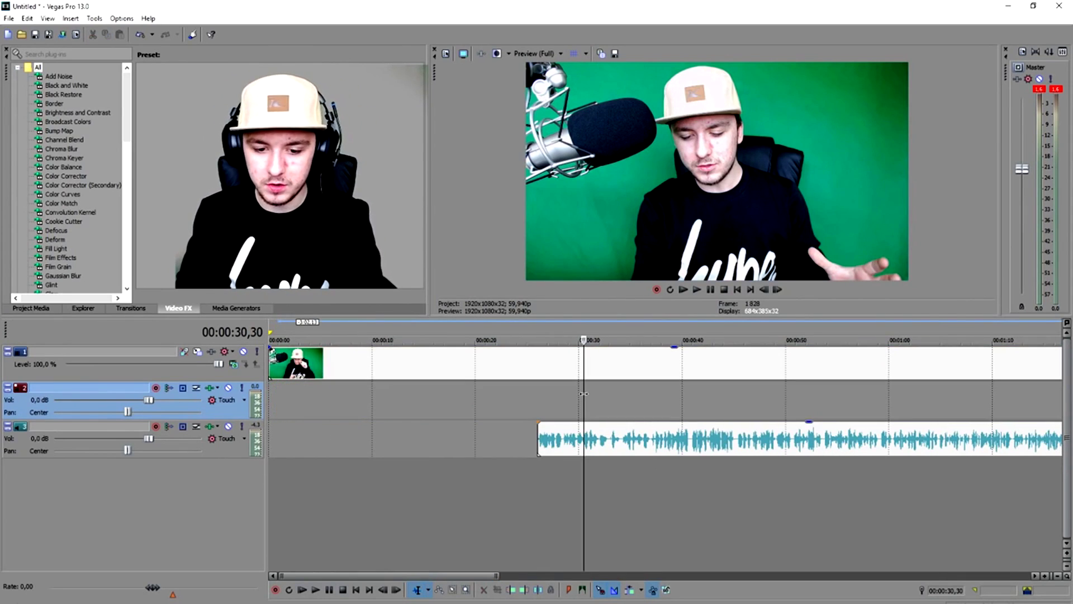
- Select the leftover video piece ahead of the clip on track 1
click(542, 401)
scroll(682, 406, up, 6)
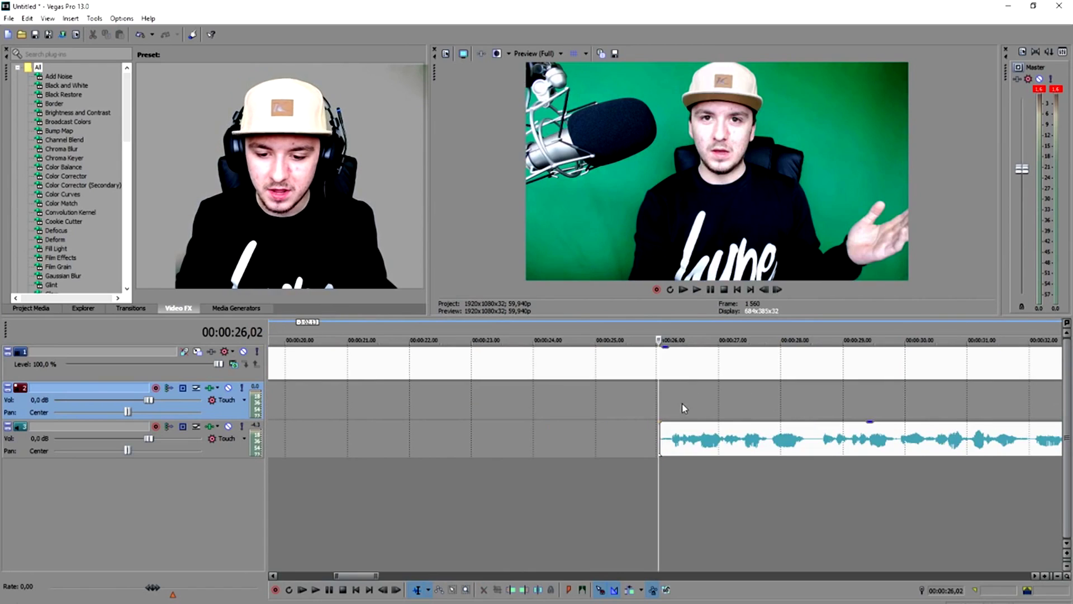
click(663, 358)
click(631, 366)
- Delete the stray video piece and move the mic audio up to track 2, aligned with the video
key(Delete)
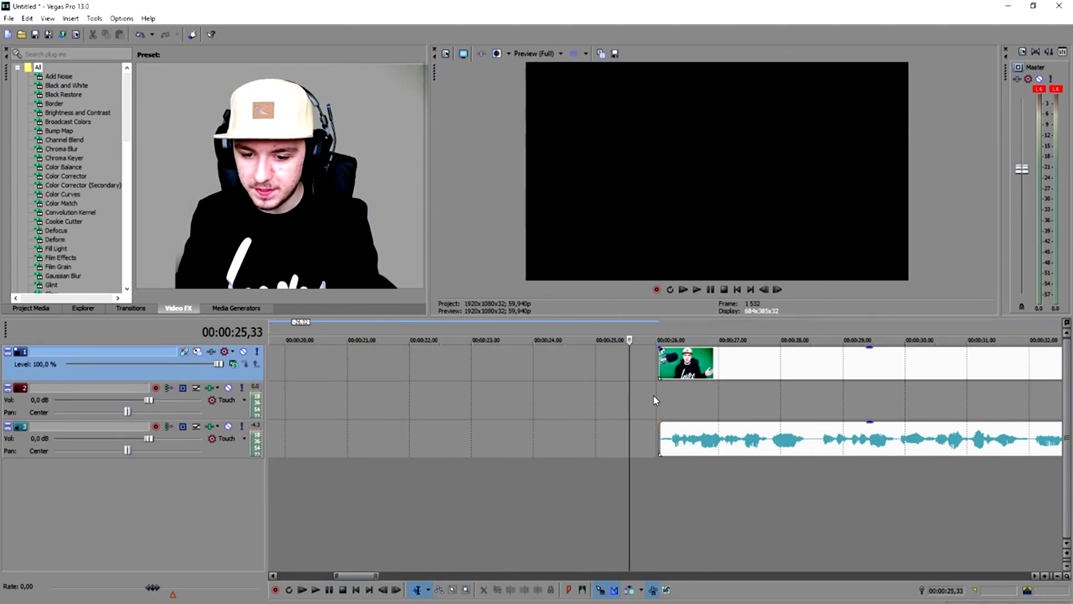
click(687, 426)
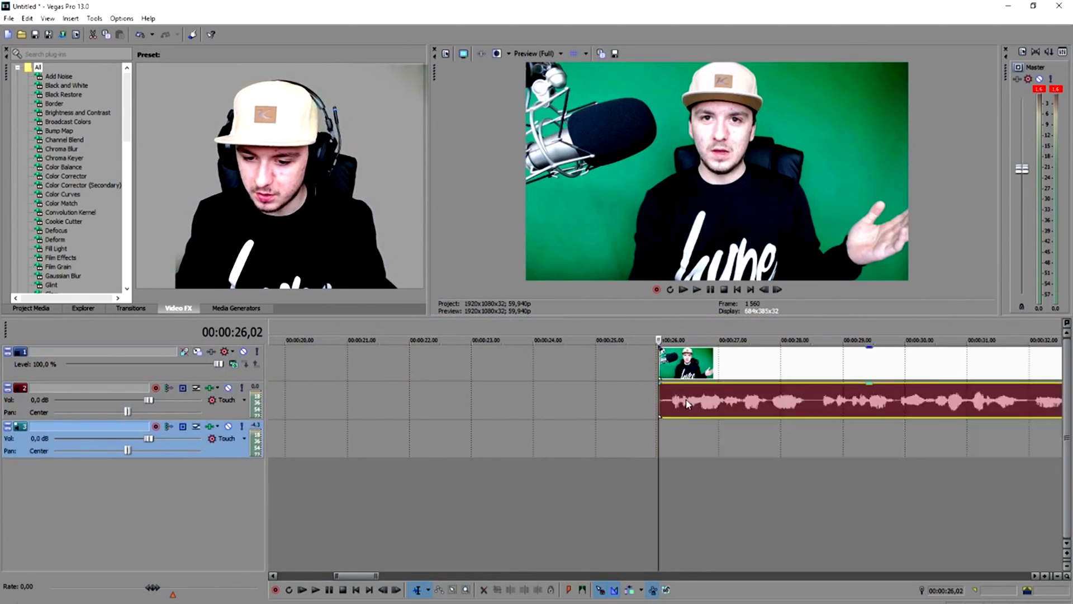
drag(686, 425, 689, 404)
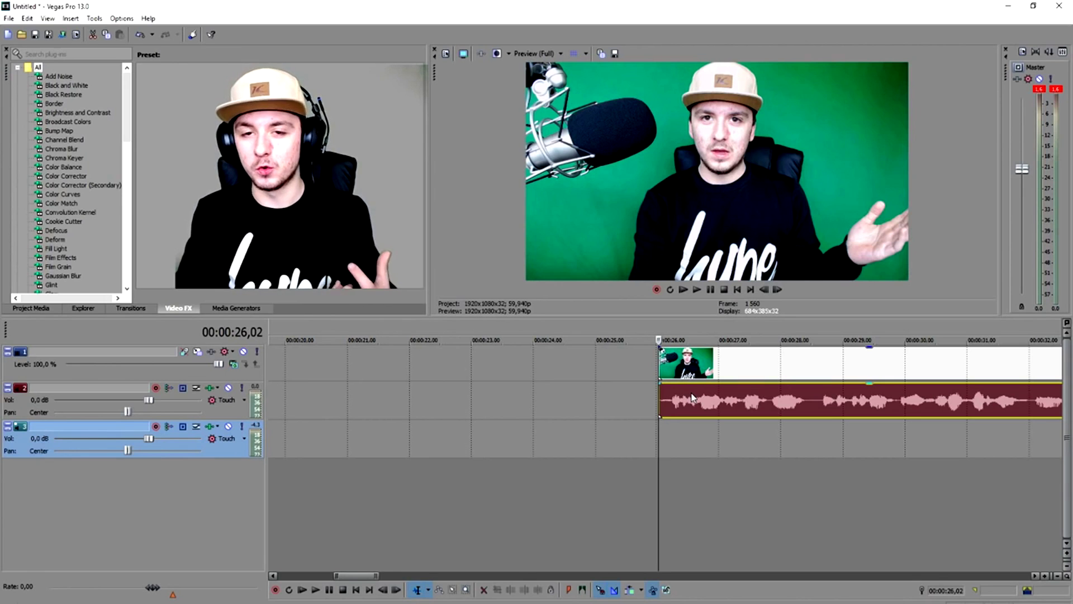
drag(692, 398, 726, 405)
click(735, 439)
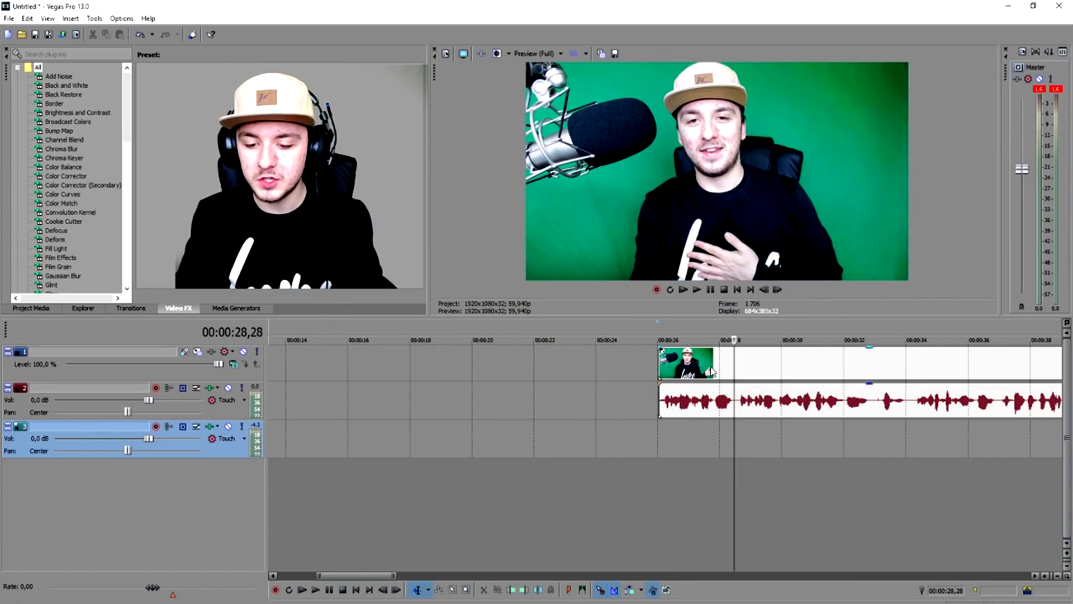
- Select the video and audio events together and drag the pair earlier to about 00:00:24
click(757, 365)
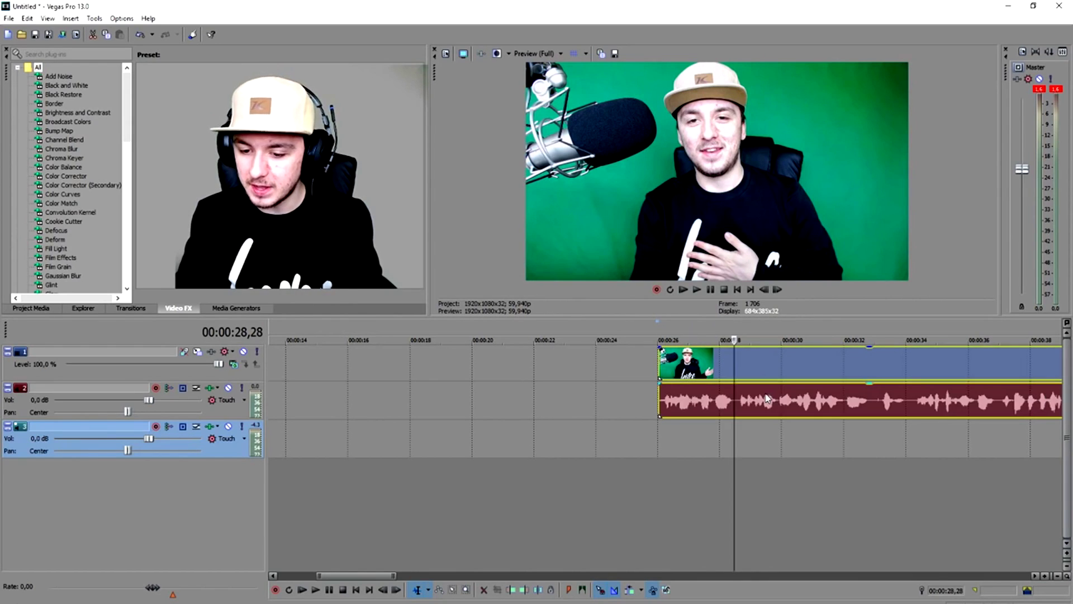
ctrl+click(785, 400)
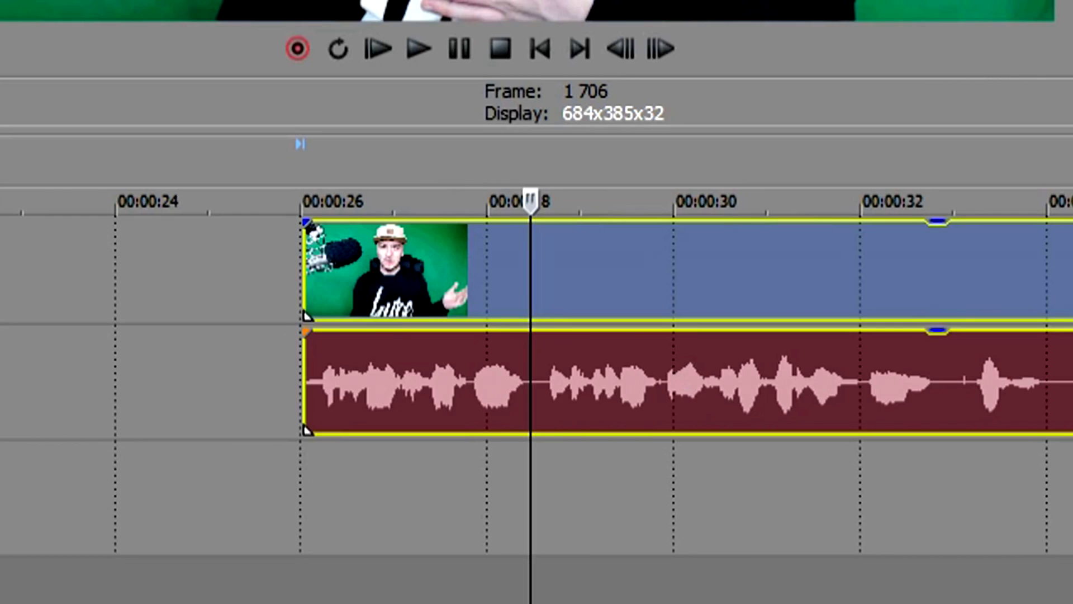
click(605, 360)
scroll(569, 357, down, 4)
drag(666, 366, 687, 360)
drag(381, 246, 312, 185)
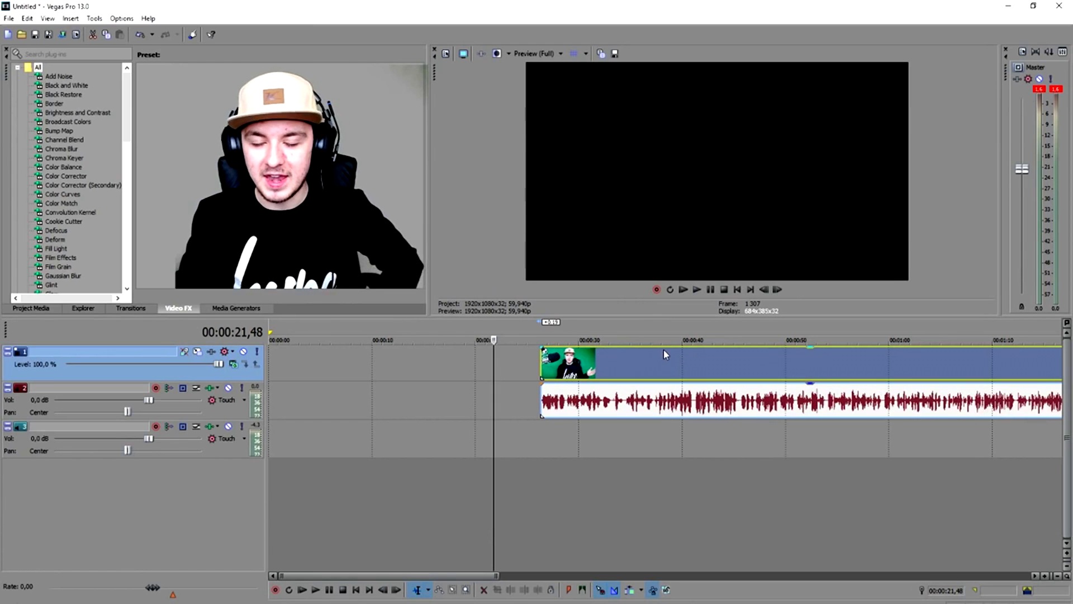
drag(661, 334, 644, 362)
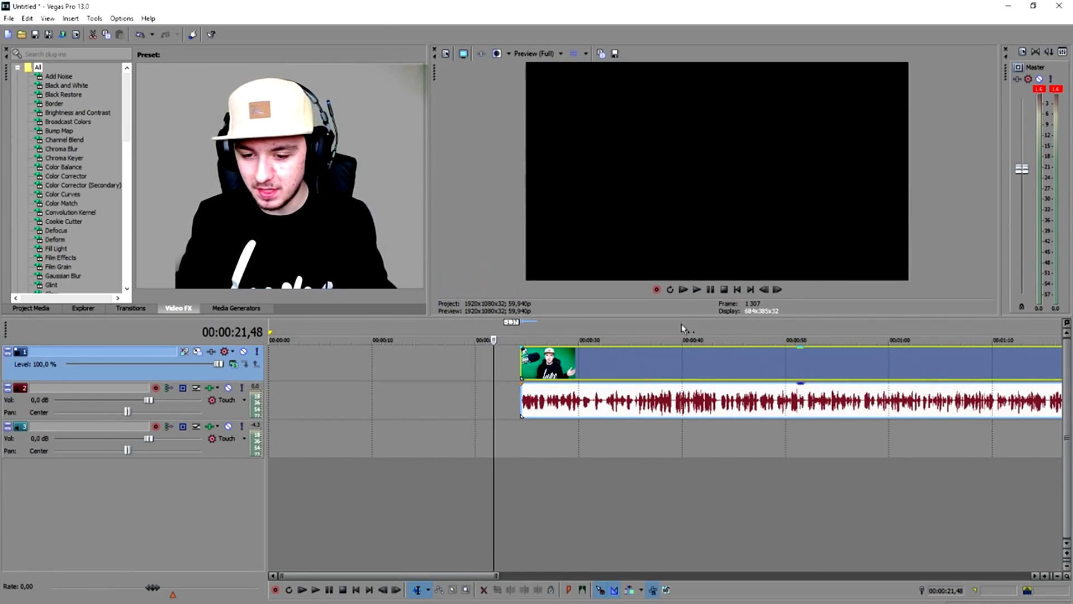
- Snap the video and microphone clip pair to the start of the timeline
key(Home)
scroll(619, 368, down, 3)
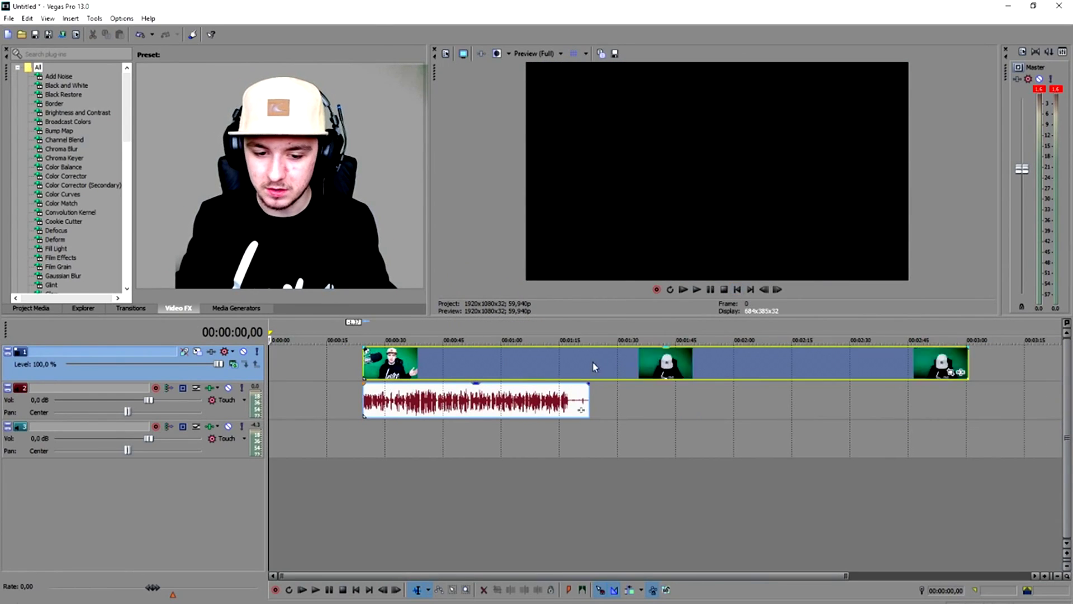
drag(594, 365, 518, 351)
scroll(425, 369, up, 6)
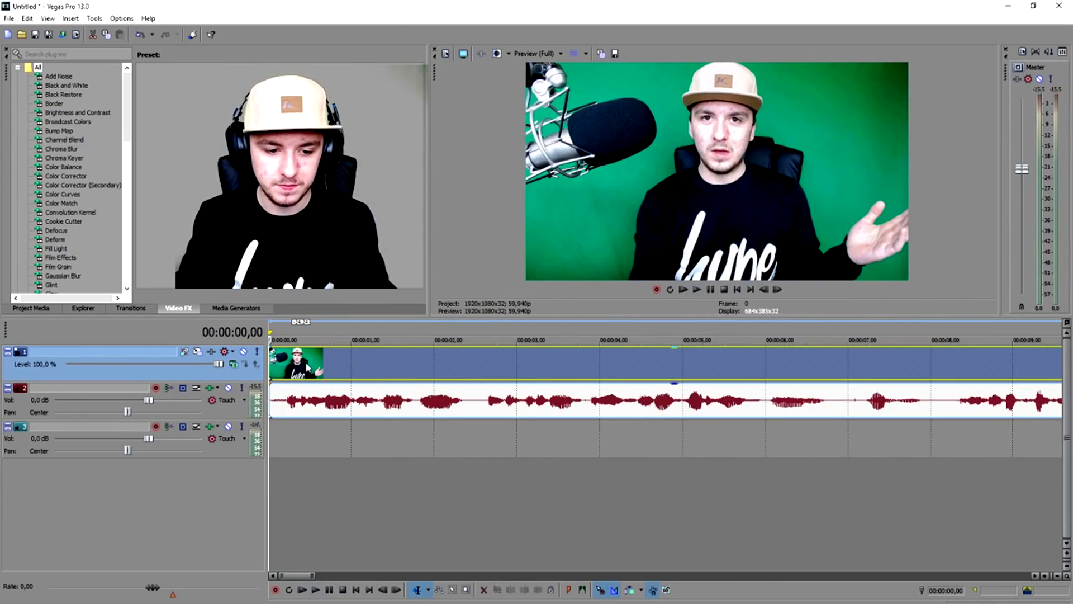
- Play back the pair to check it, then shift it about one second later
click(274, 372)
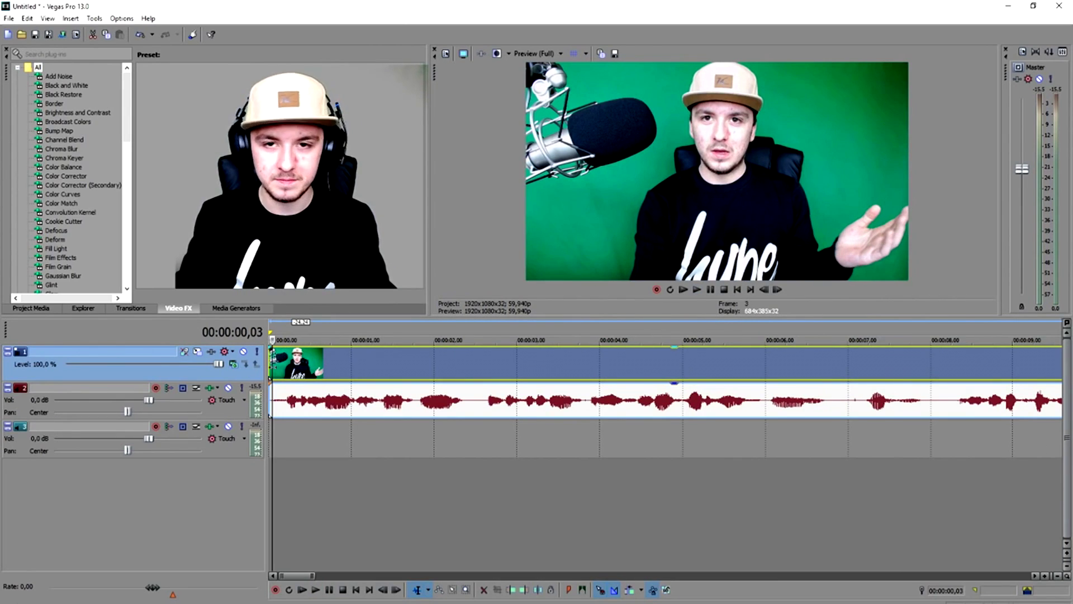
scroll(297, 363, up, 2)
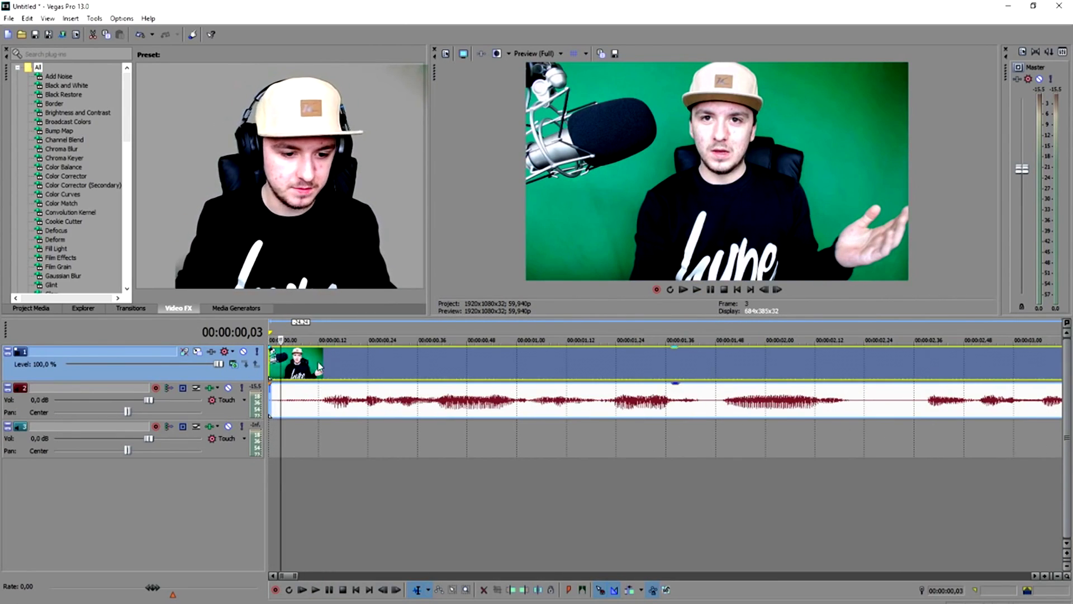
key(space)
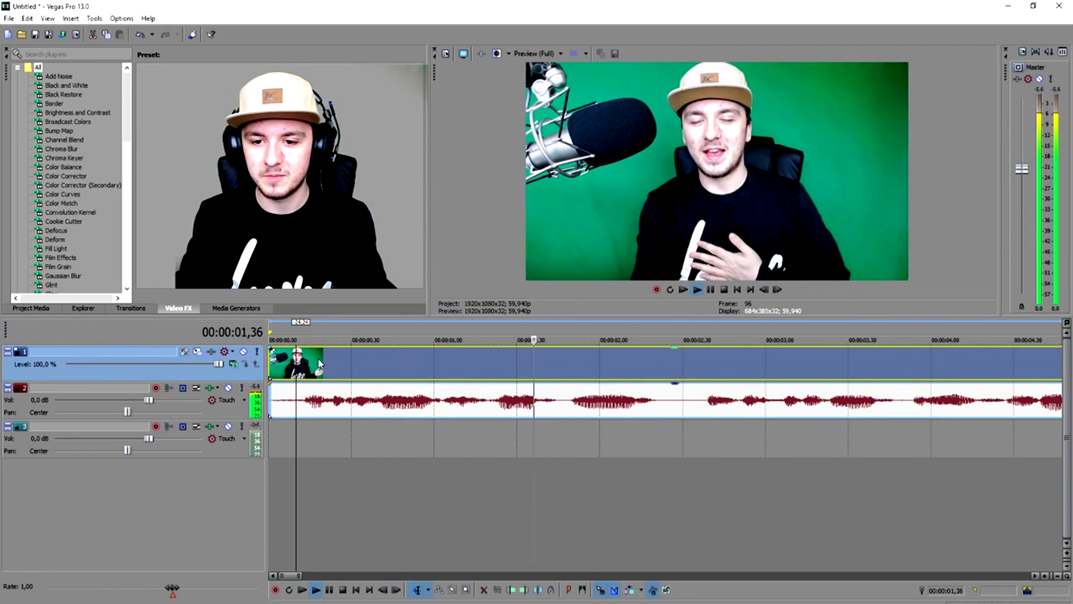
scroll(321, 363, down, 3)
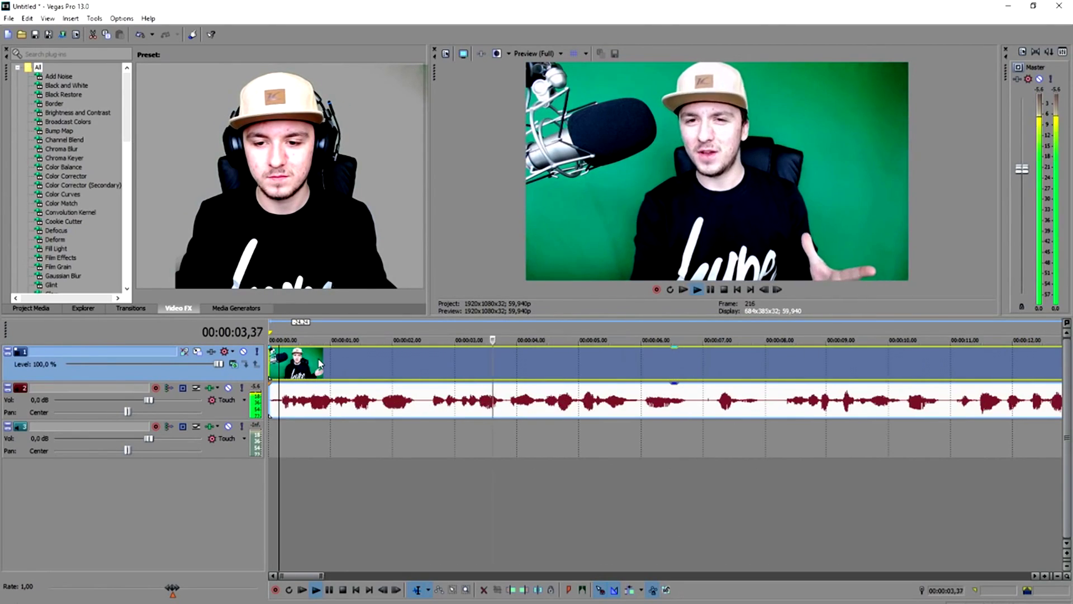
key(space)
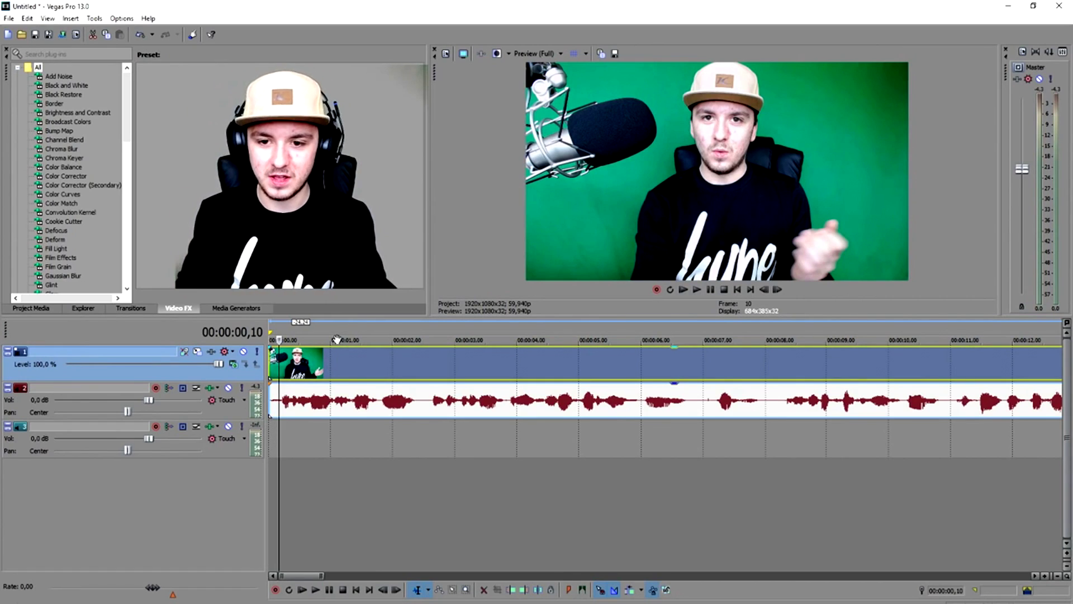
drag(335, 362, 417, 364)
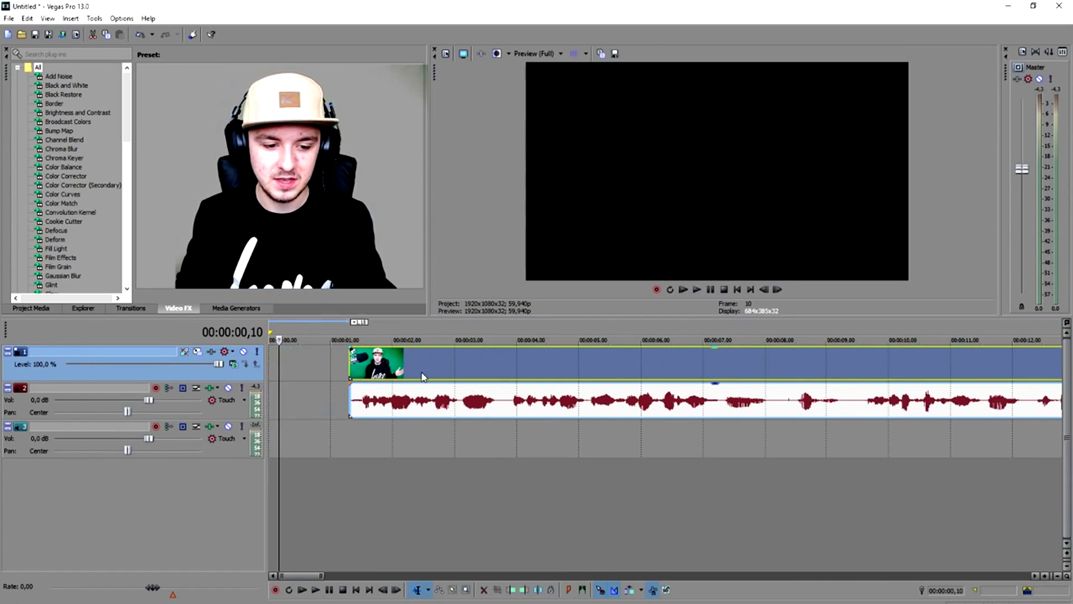
- Slide the microphone audio into sync with the video while playing back
click(351, 362)
scroll(561, 398, up, 2)
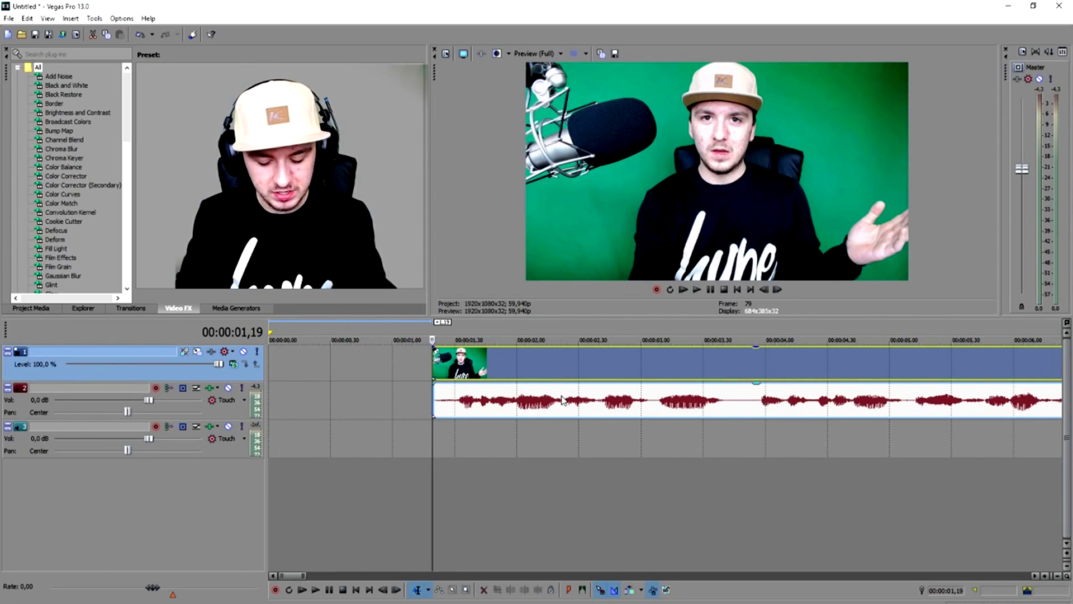
click(564, 400)
click(425, 400)
click(478, 408)
scroll(625, 423, up, 3)
key(space)
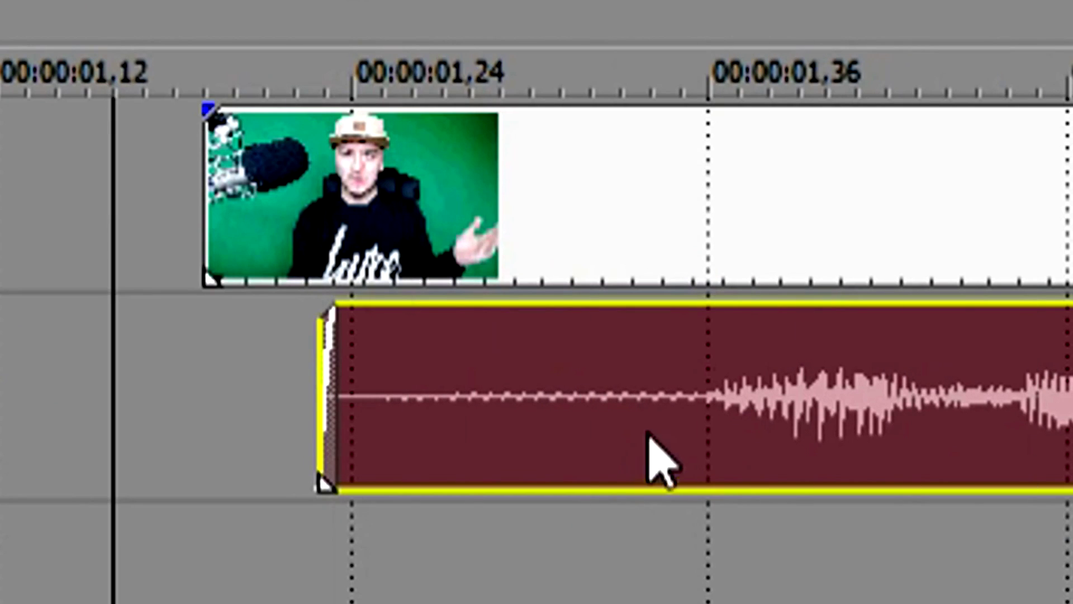
drag(648, 432, 674, 372)
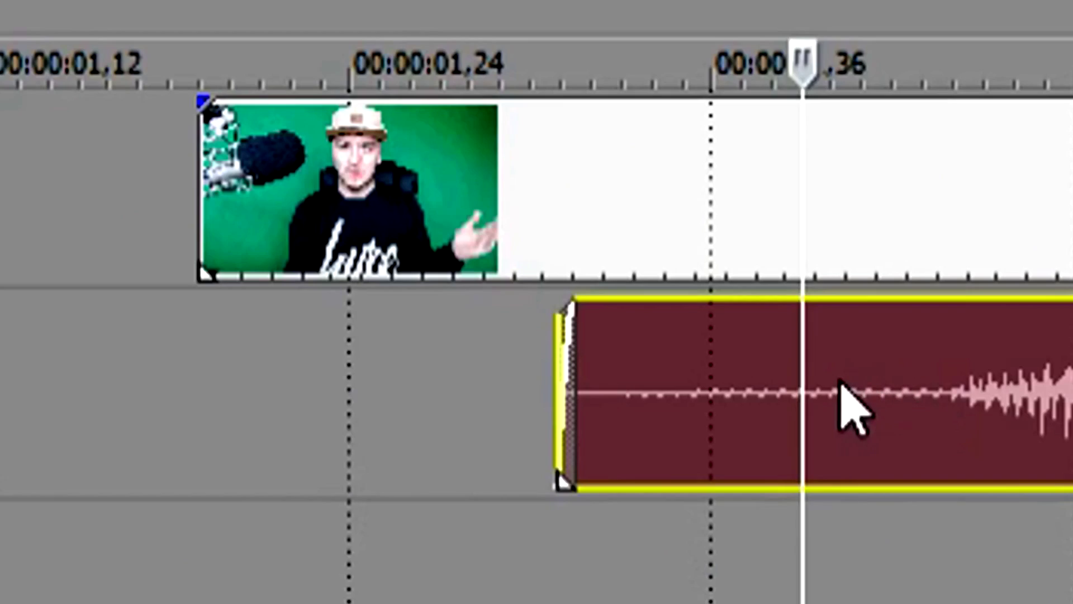
- Split both events at the playhead, delete the pieces before it, and reselect both clips
key(s)
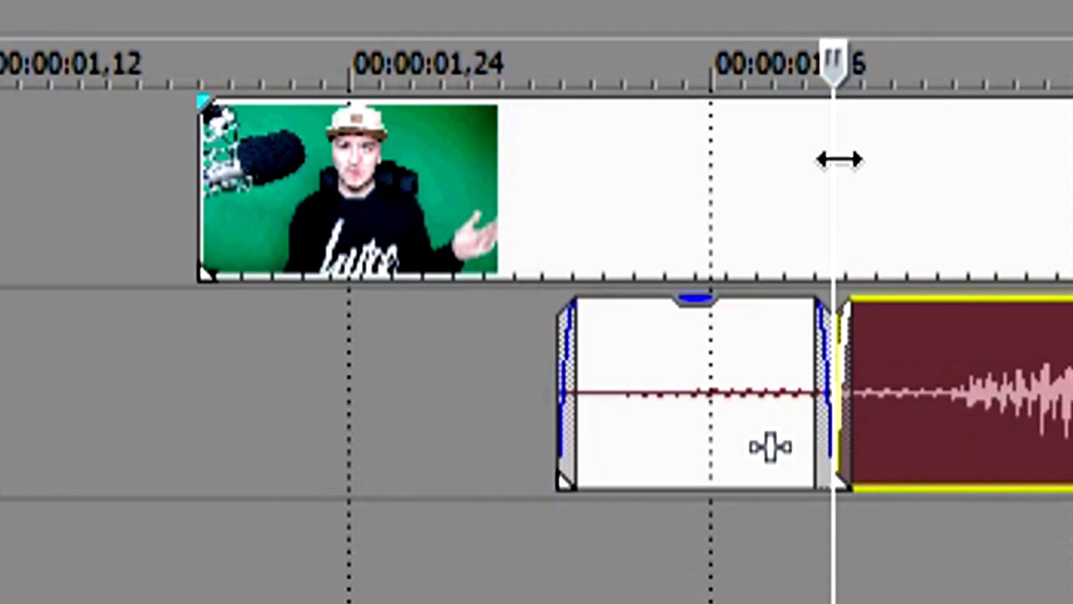
click(784, 224)
key(Delete)
click(726, 400)
key(Delete)
click(825, 402)
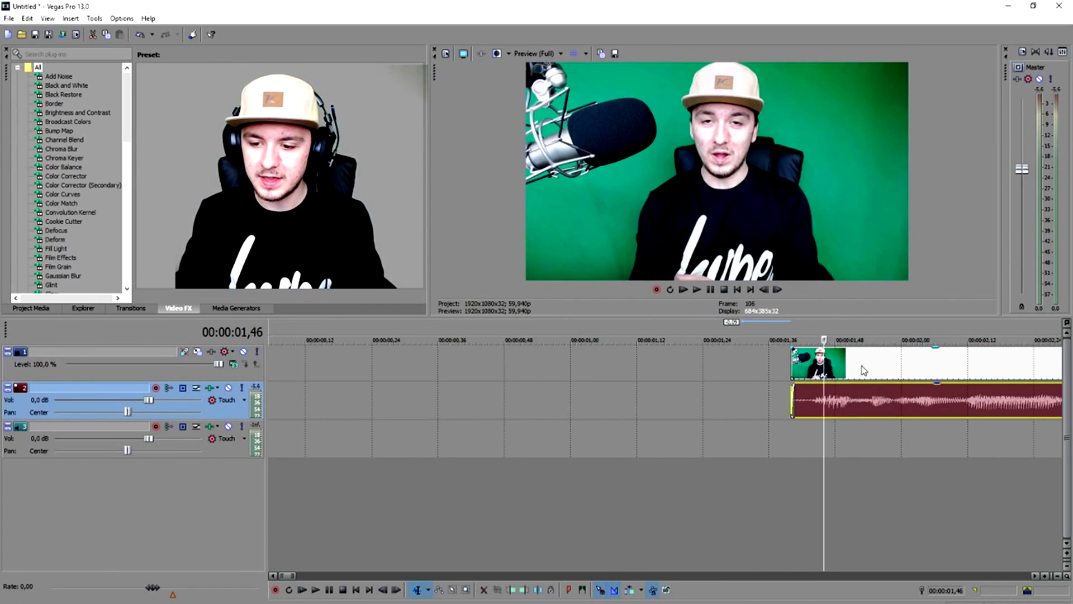
ctrl+click(864, 370)
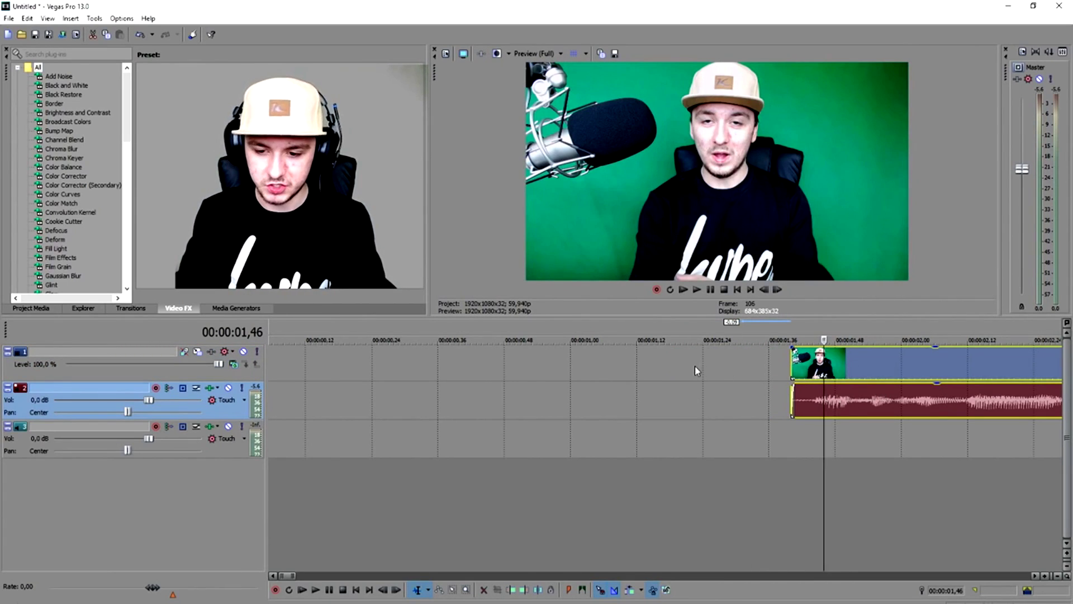
click(620, 372)
scroll(620, 386, down, 3)
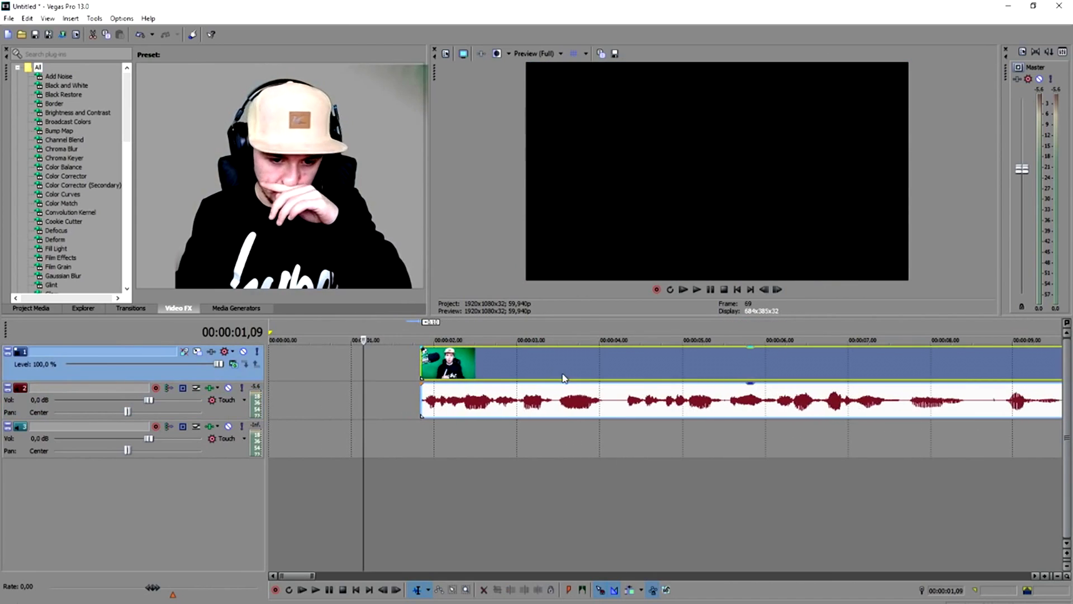
- Move the clip pair to 00:00:00,00 and give the video a 00:00:00,06 fade-in
drag(589, 392, 351, 357)
click(738, 291)
scroll(335, 391, up, 5)
drag(268, 348, 231, 348)
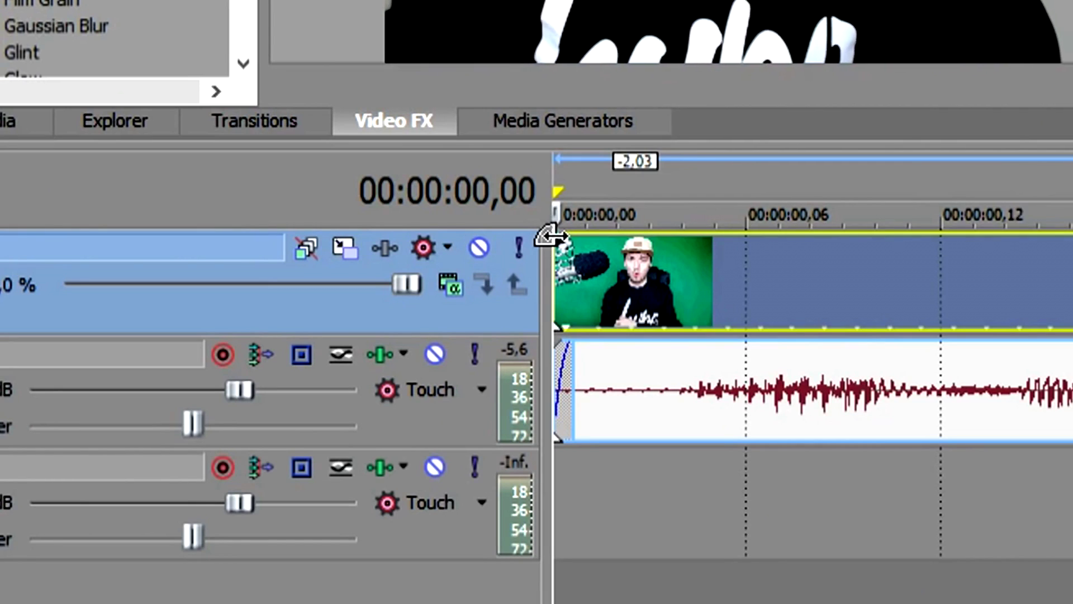
mouse_move(551, 237)
mouse_down()
mouse_move(679, 268)
mouse_move(740, 259)
mouse_up()
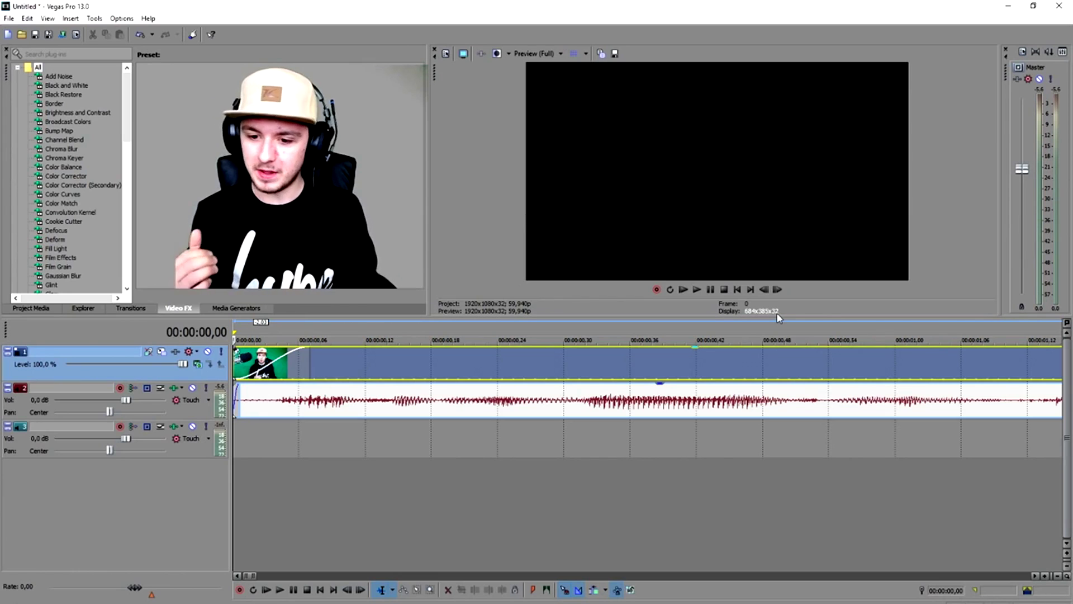